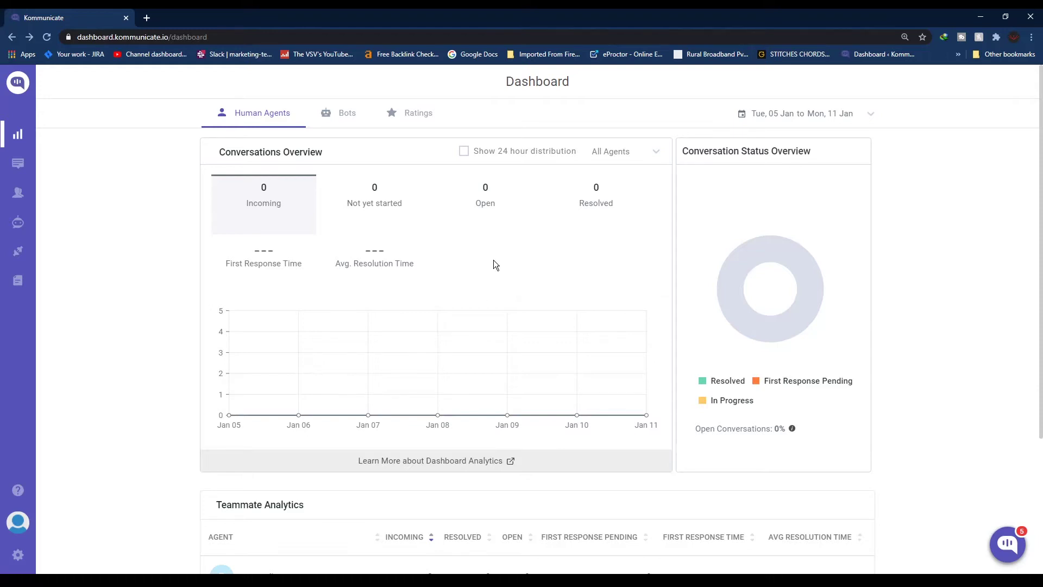
# Step: Start a new Kompose bot integration from Bot Integrations and name it Alex
pyautogui.click(17, 228)
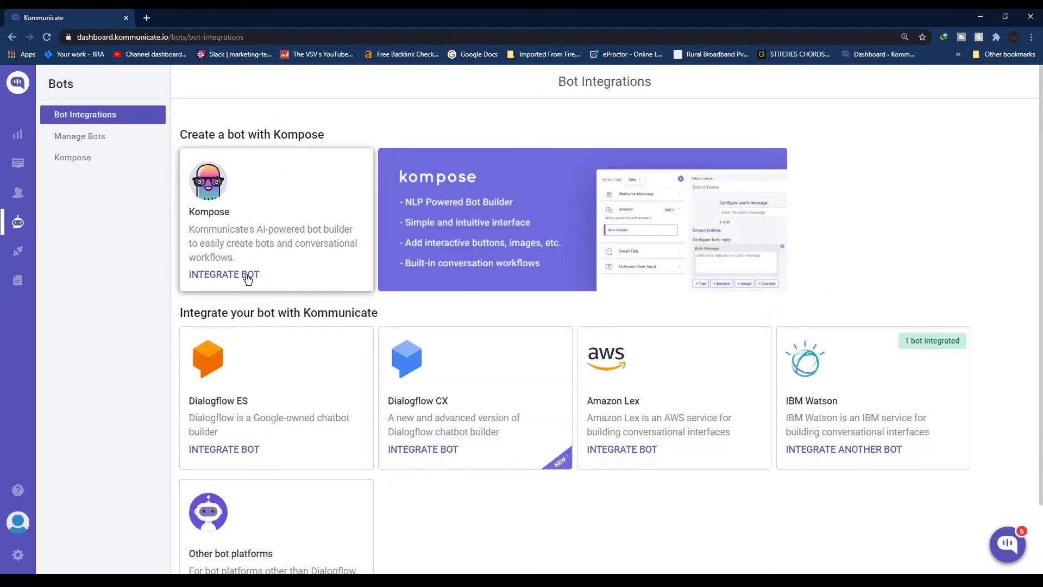
pyautogui.click(79, 158)
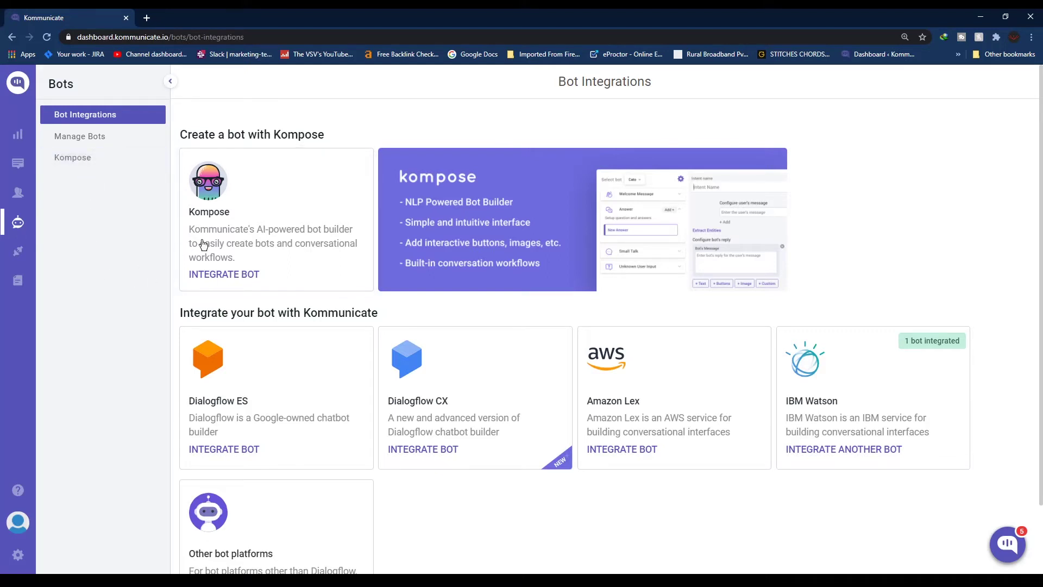
pyautogui.click(226, 277)
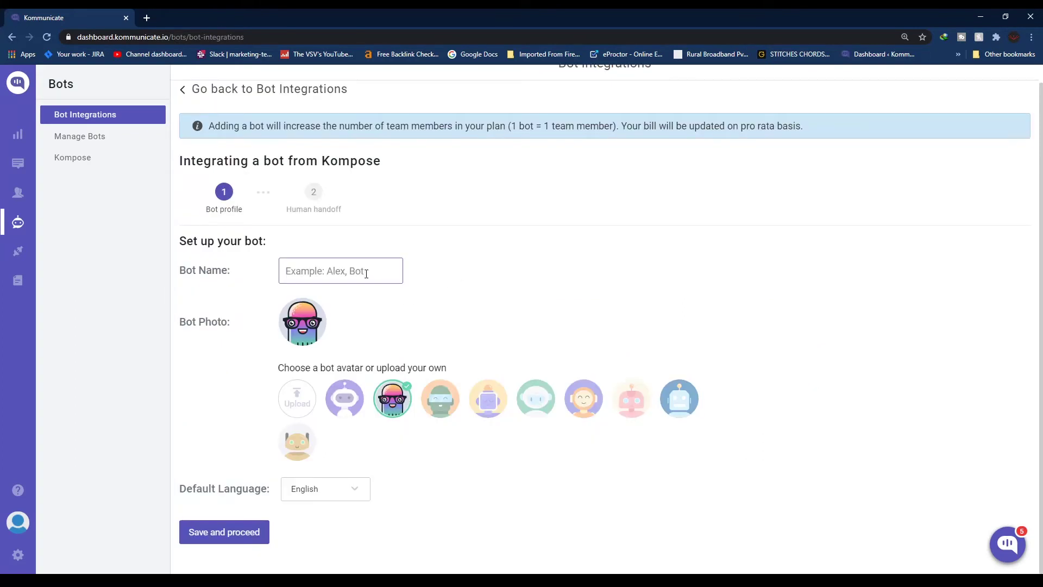
pyautogui.write('Alex')
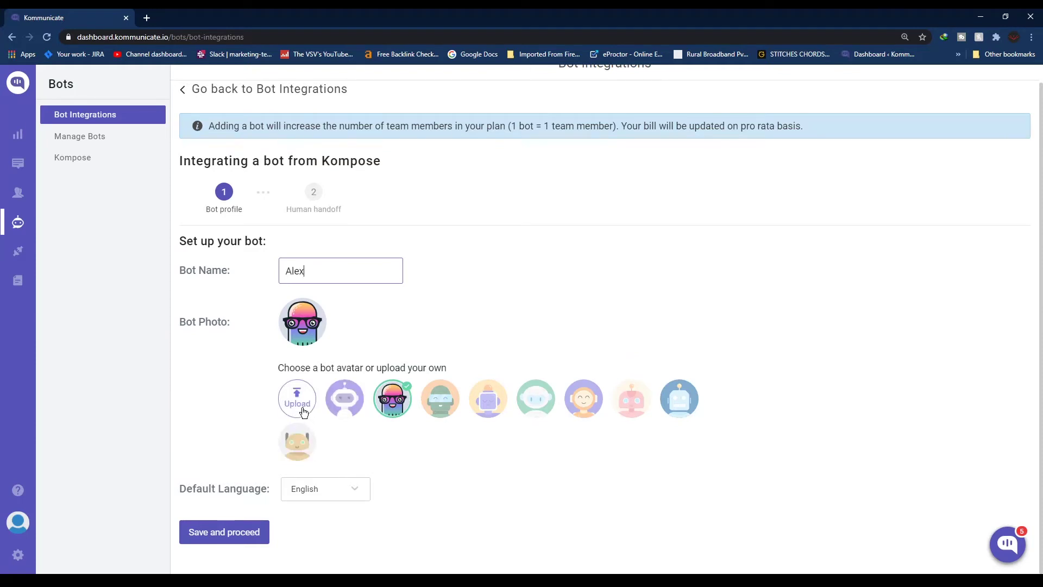
# Step: Give Alex the green robot avatar and keep English as the default language
pyautogui.click(440, 402)
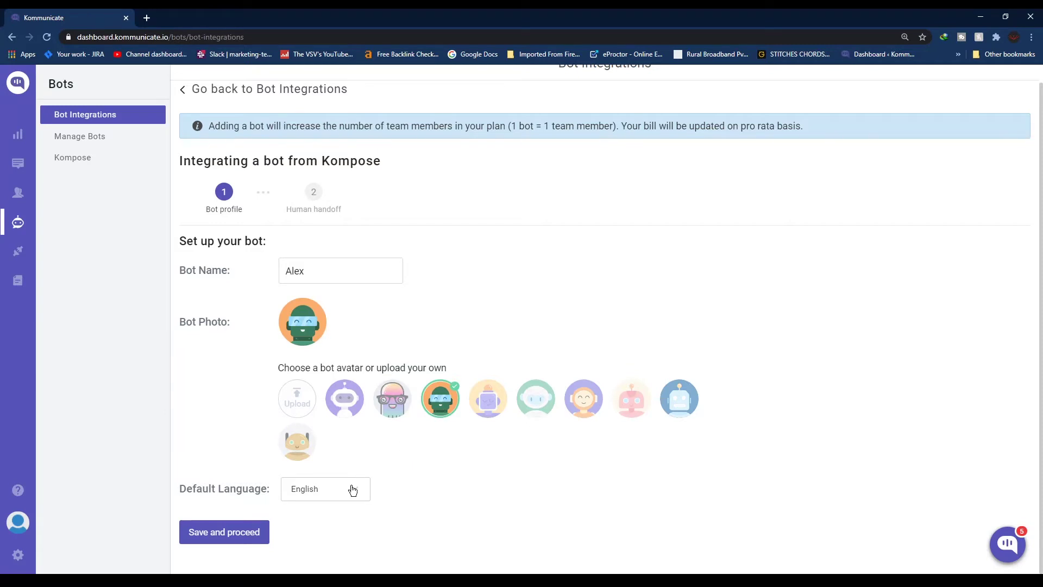
pyautogui.click(352, 494)
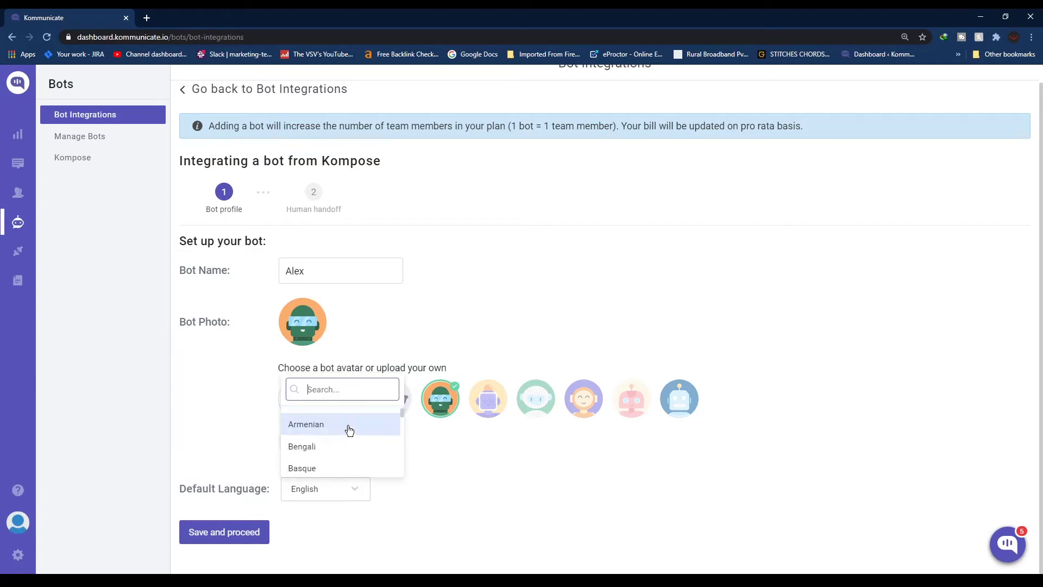
pyautogui.scroll(-4, 347, 436)
pyautogui.scroll(4, 344, 464)
pyautogui.scroll(2, 340, 456)
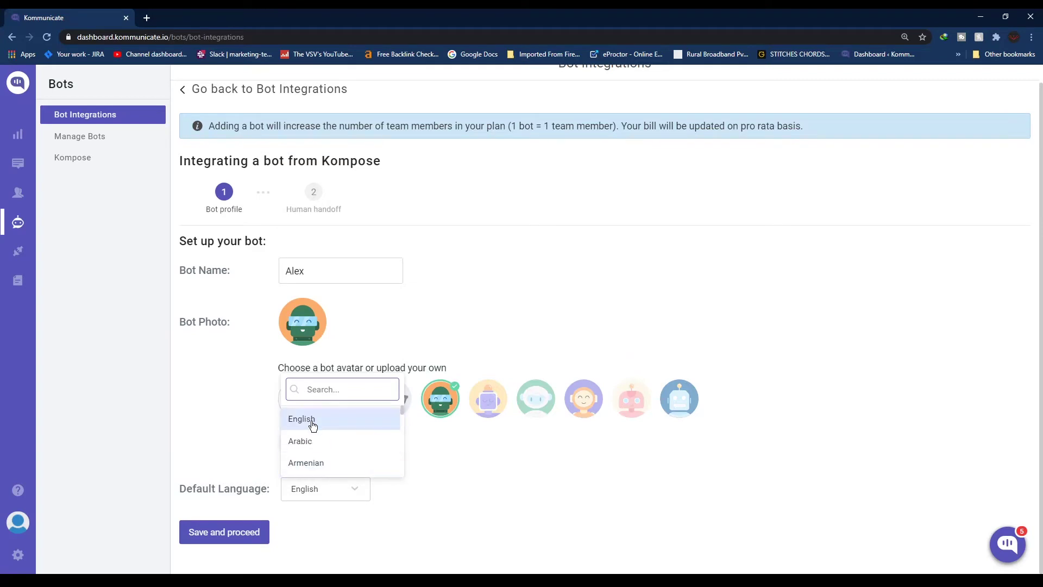
pyautogui.click(312, 424)
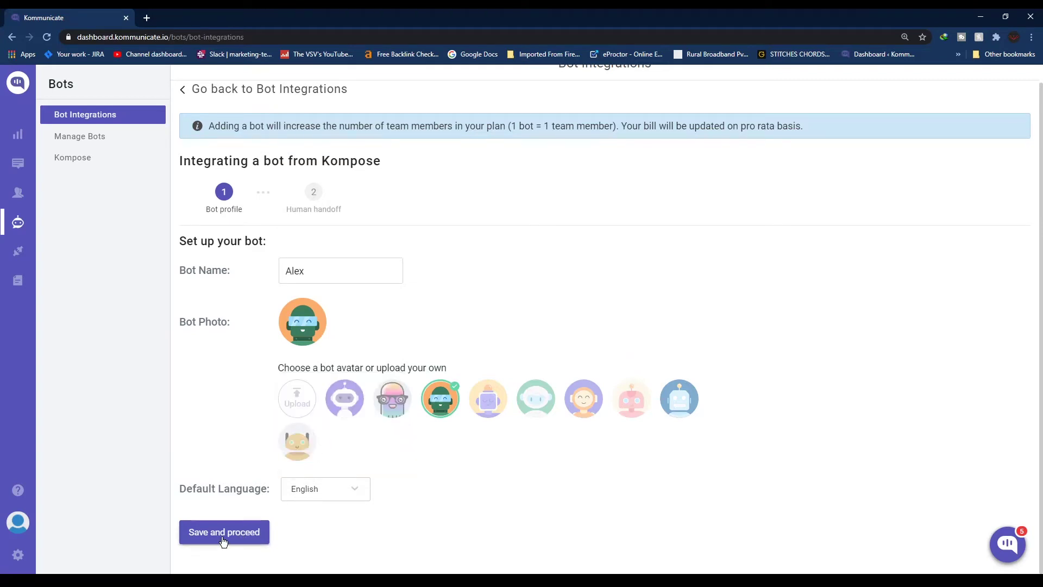
pyautogui.click(224, 533)
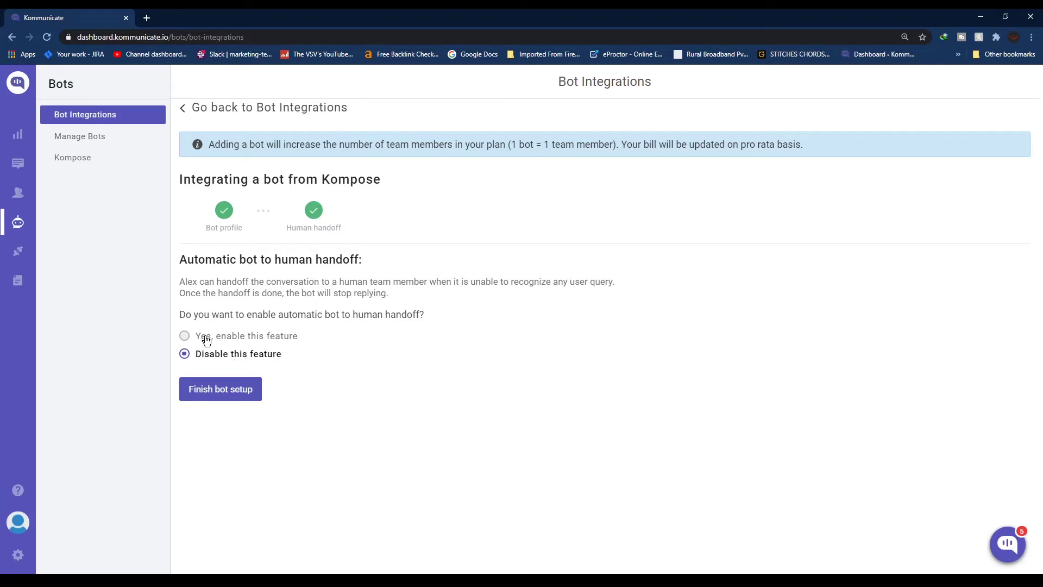
pyautogui.click(220, 400)
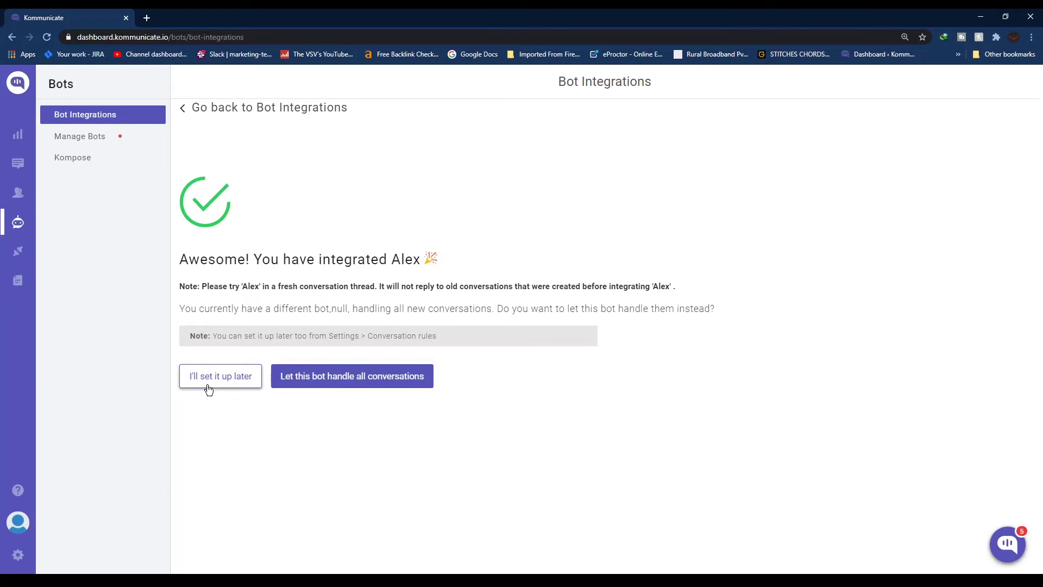
# Step: Choose 'I'll set it up later' so Alex doesn't handle all new conversations
pyautogui.click(209, 390)
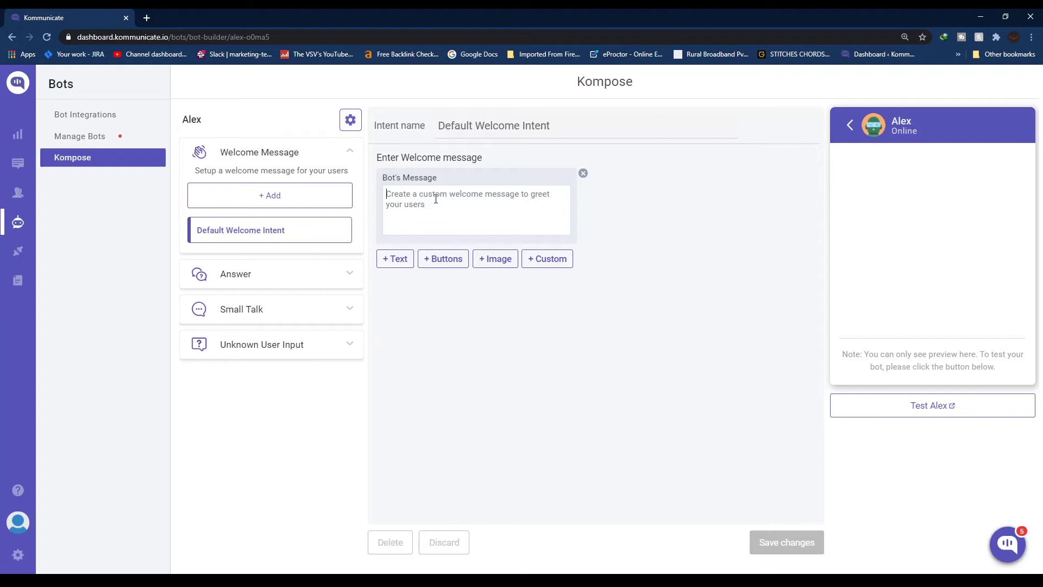
# Step: Set the Default Welcome Intent's bot message to 'Welcome, how may I help you?' and save
pyautogui.write('Welcom')
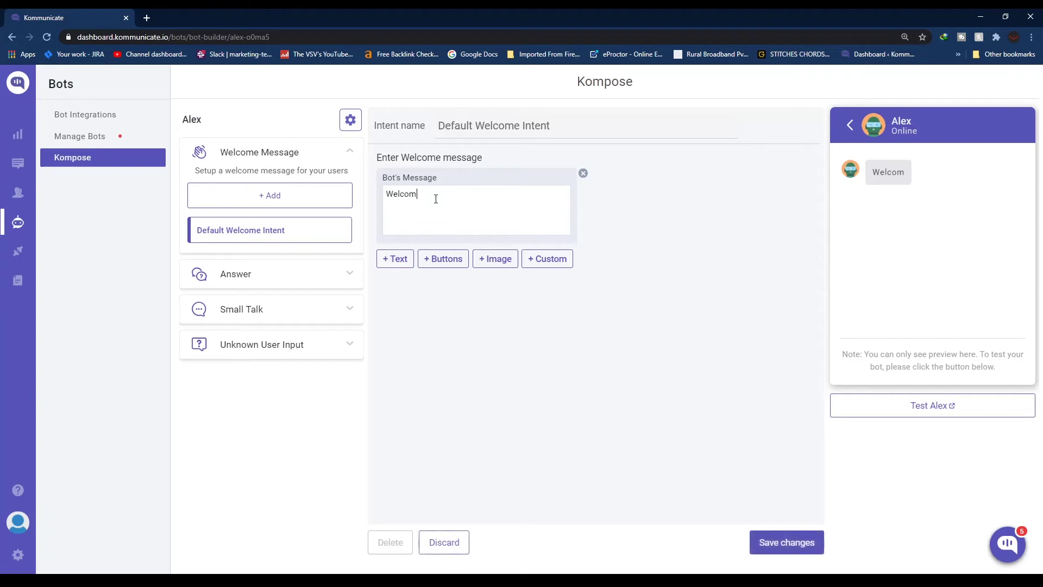
pyautogui.write('e, how may I help you?')
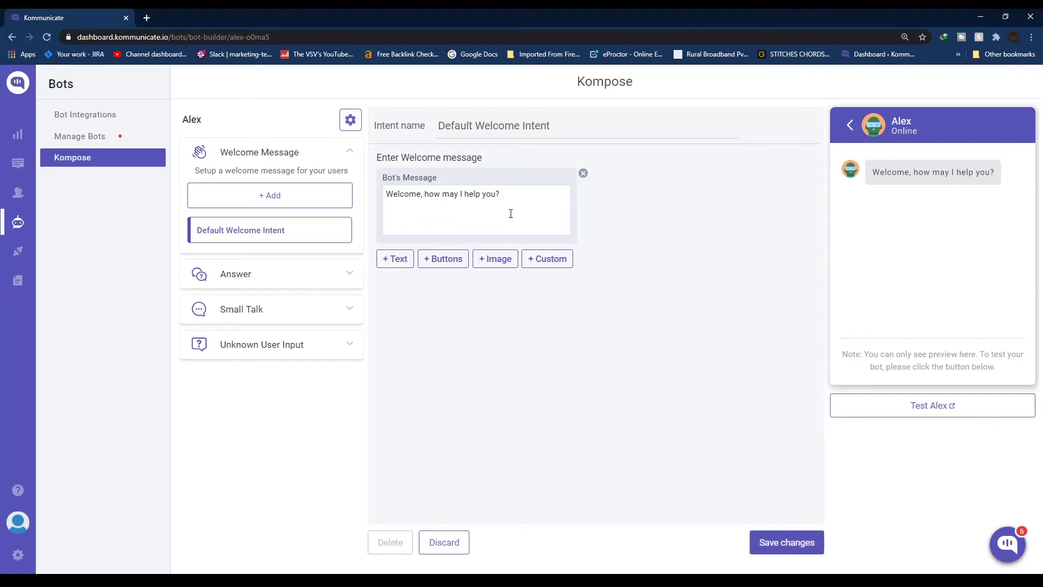
pyautogui.click(779, 550)
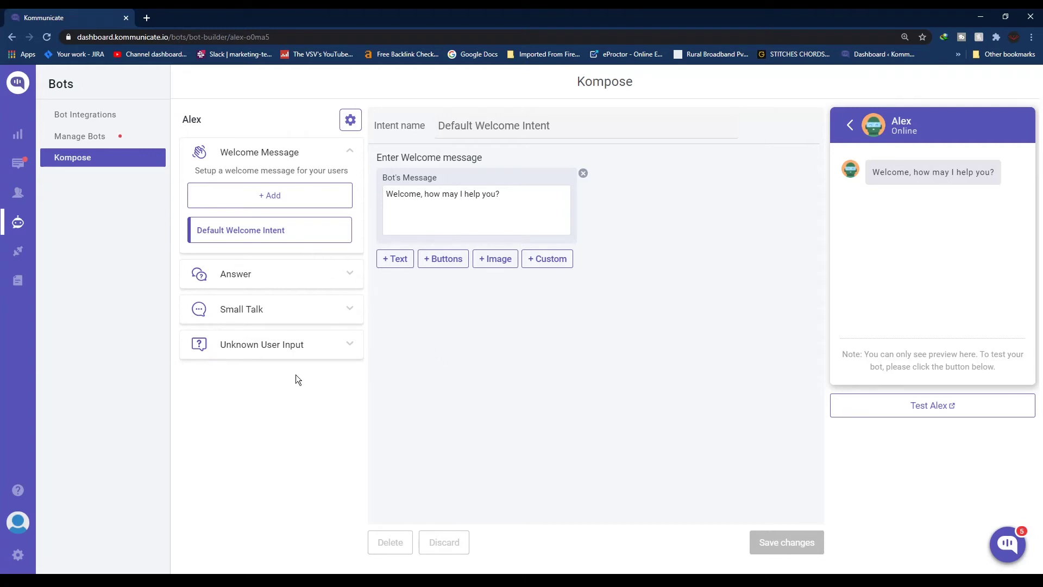
# Step: Create a 'Pricing' intent where 'Tell me about various plan pricings' gets the reply 'Pricing here'
pyautogui.click(333, 278)
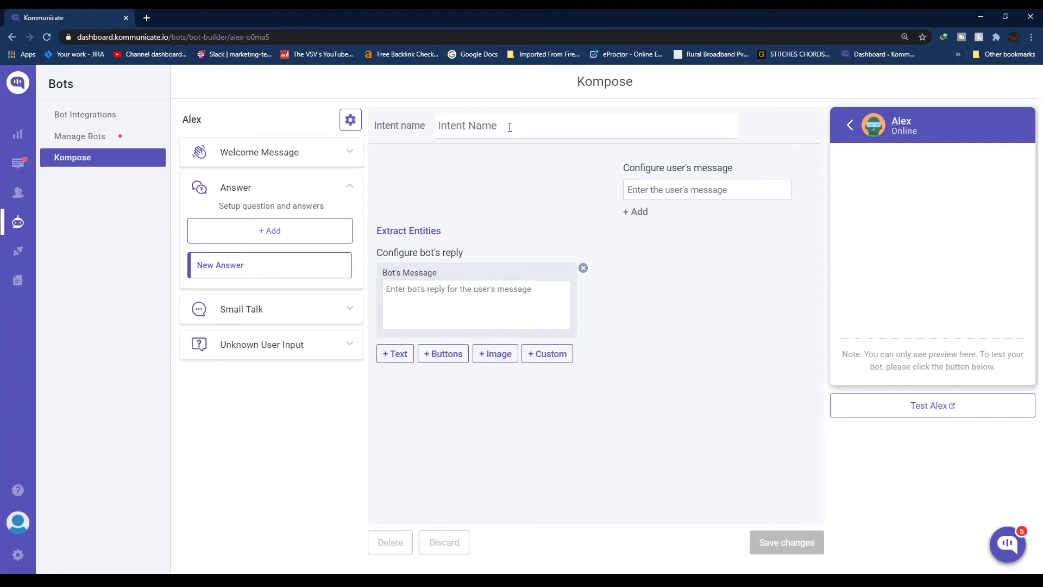
pyautogui.click(510, 127)
pyautogui.write('Pricing')
pyautogui.click(748, 193)
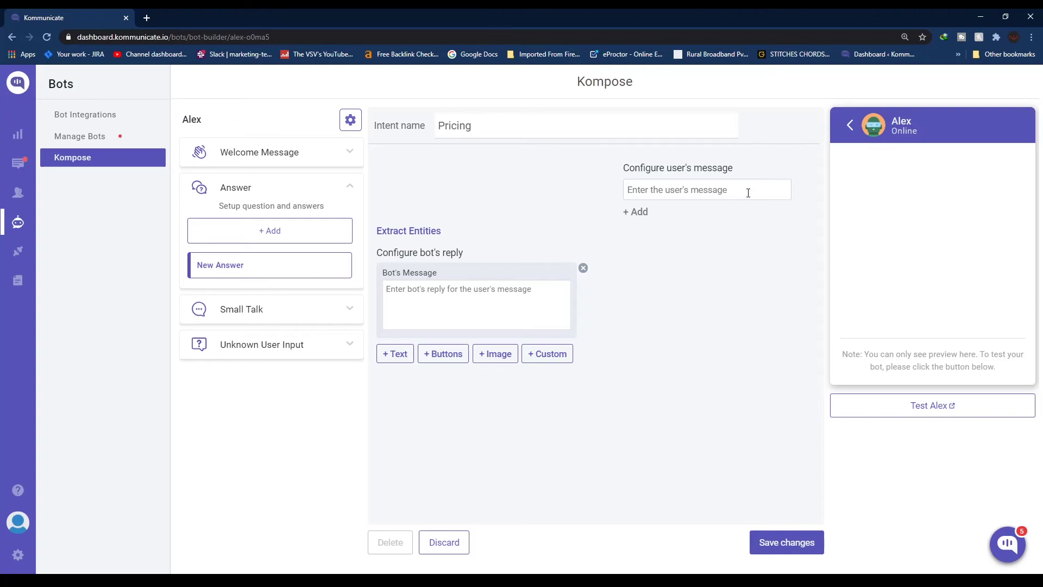
pyautogui.write('Tell me about ')
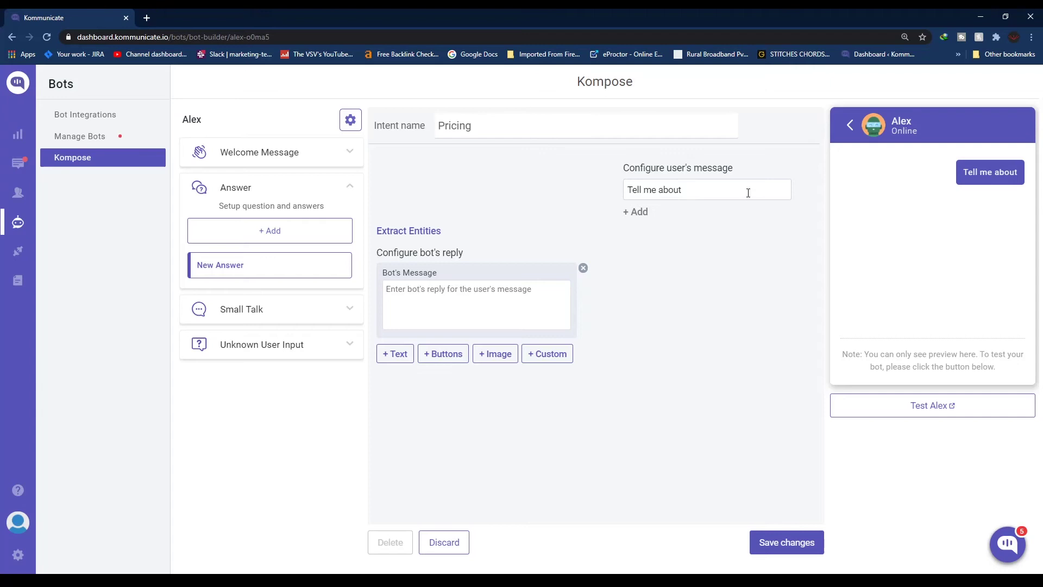
pyautogui.write('various ')
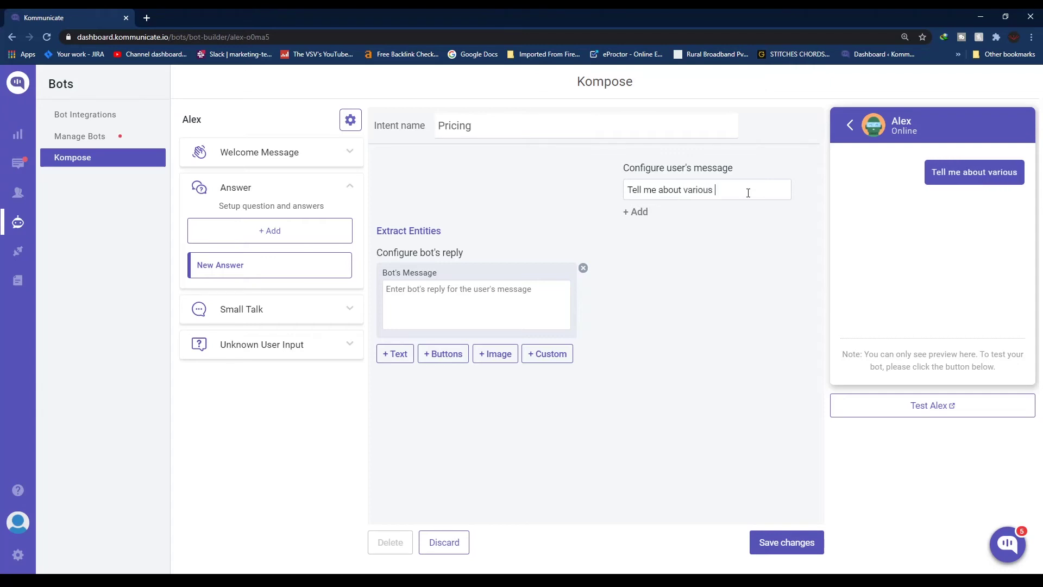
pyautogui.write('plan pricings')
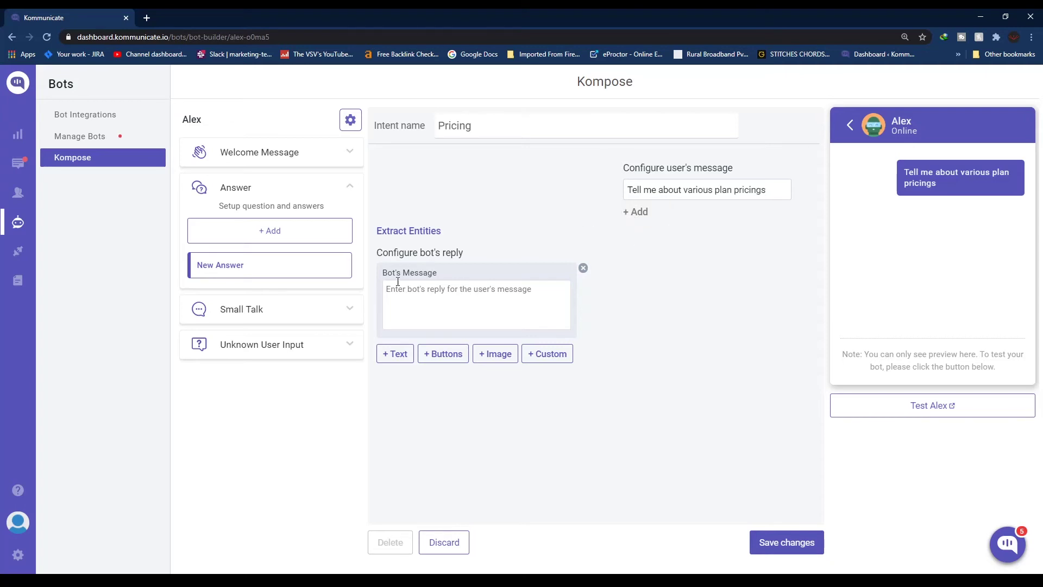
pyautogui.moveTo(384, 254); pyautogui.dragTo(477, 256)
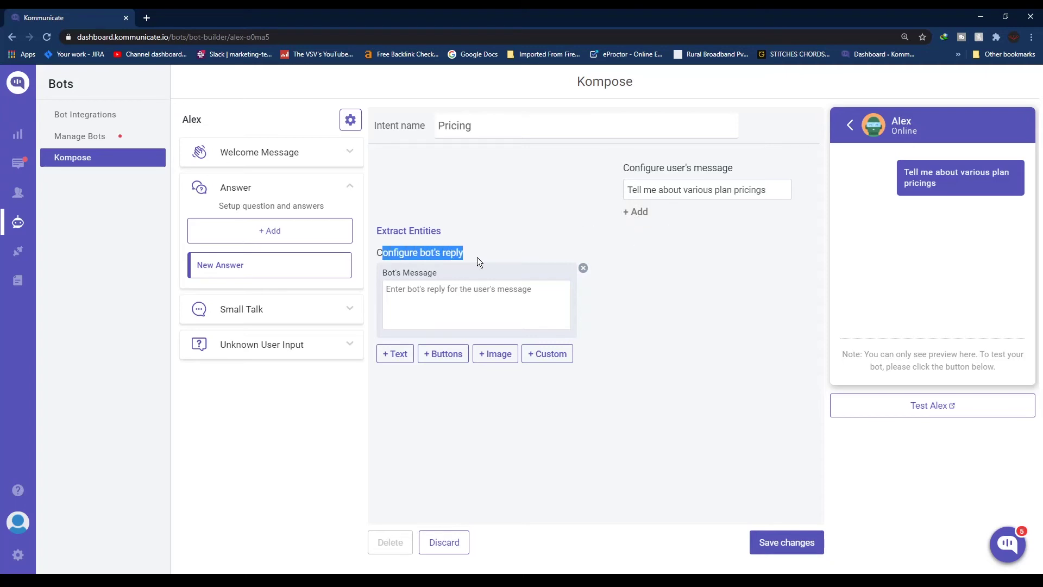
pyautogui.click(460, 300)
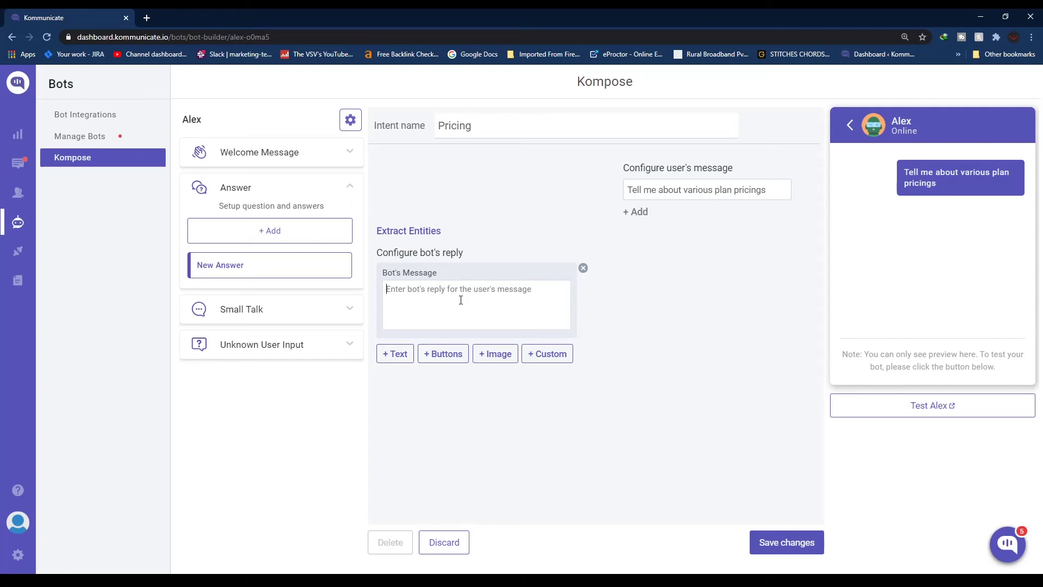
pyautogui.write('Pricing here')
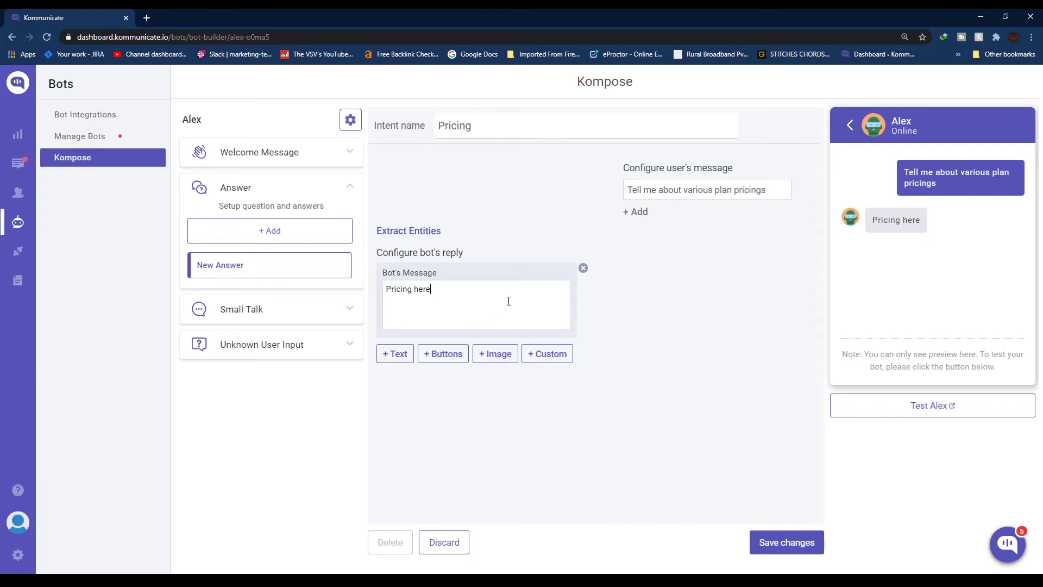
pyautogui.click(779, 539)
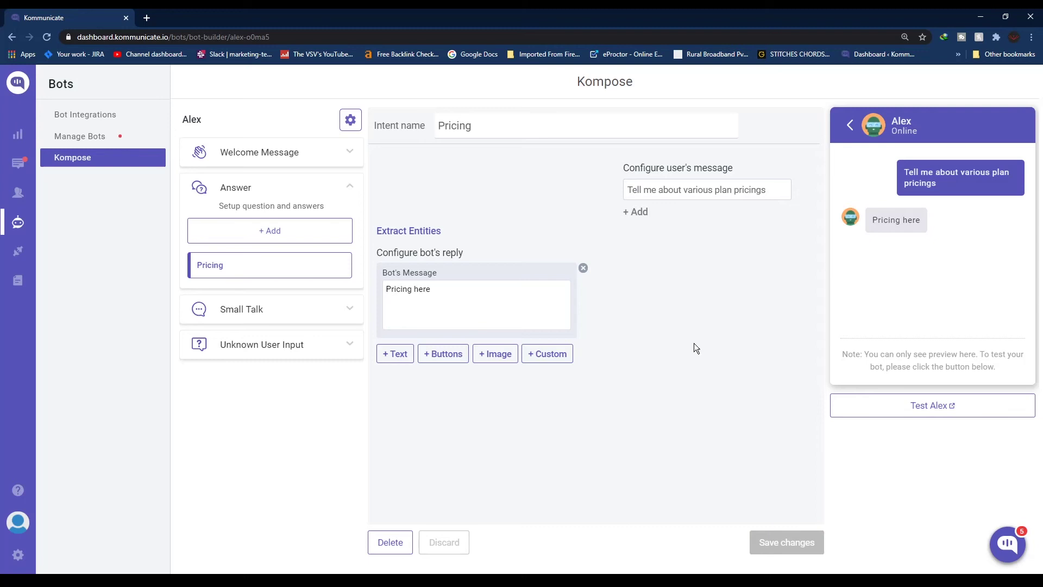
# Step: Browse the in-built Small Talk intents, such as 'say about you' replying 'I'm a virtual agent'
pyautogui.click(235, 317)
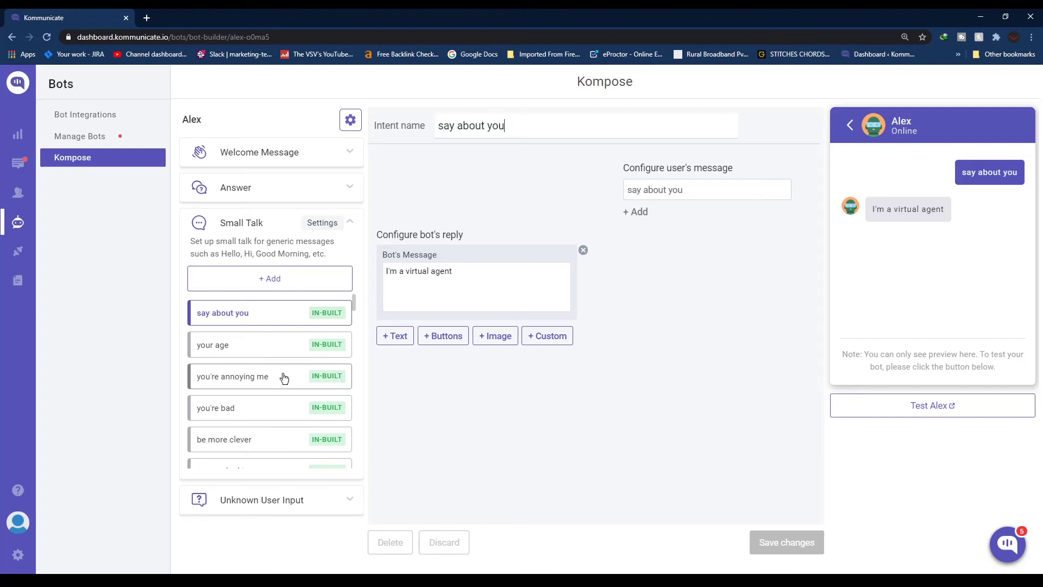
pyautogui.scroll(-5, 288, 394)
pyautogui.scroll(5, 293, 326)
# Step: Set the Unknown User Input reply to 'Your query is being transferred to a Human Agent.' and save
pyautogui.click(274, 228)
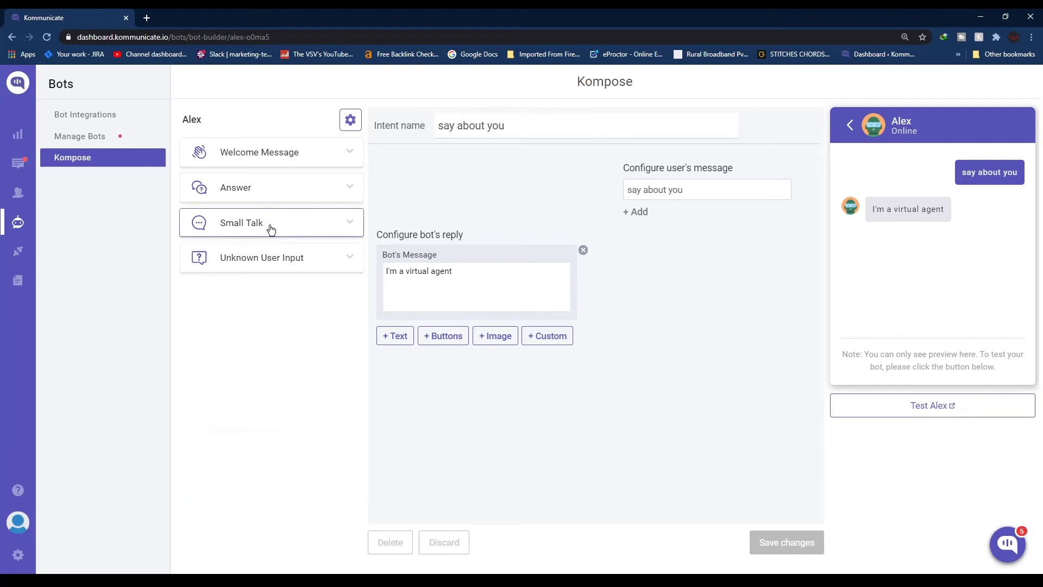
pyautogui.click(318, 259)
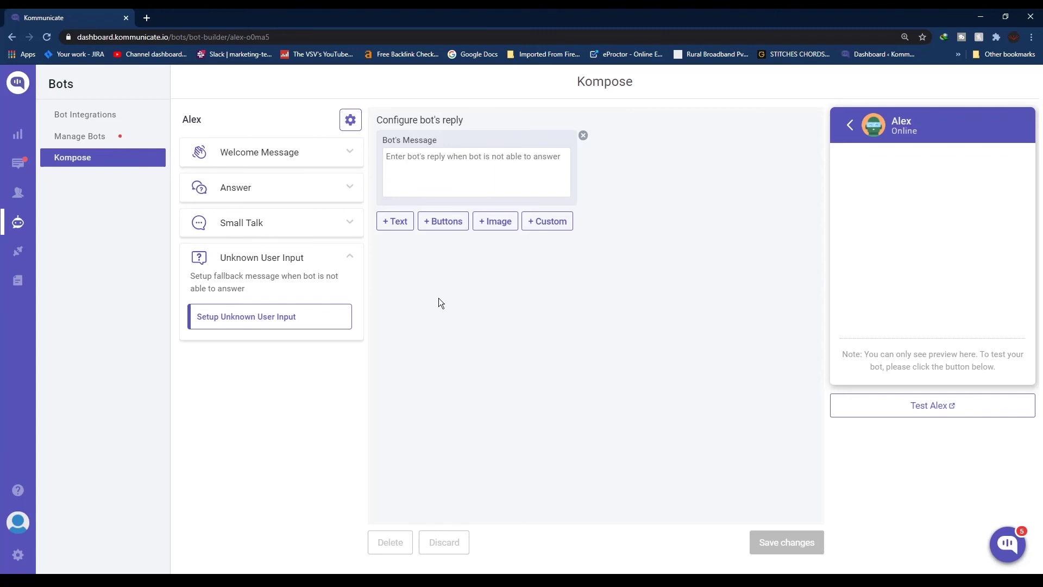
pyautogui.click(443, 157)
pyautogui.write('Your query is b')
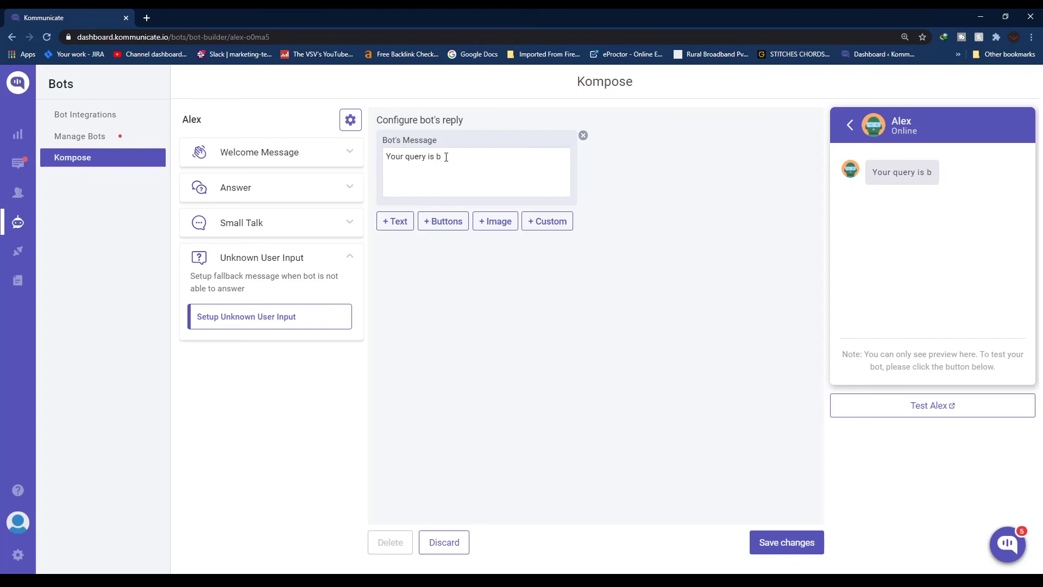
pyautogui.write('eing transferred to a Human Agent.')
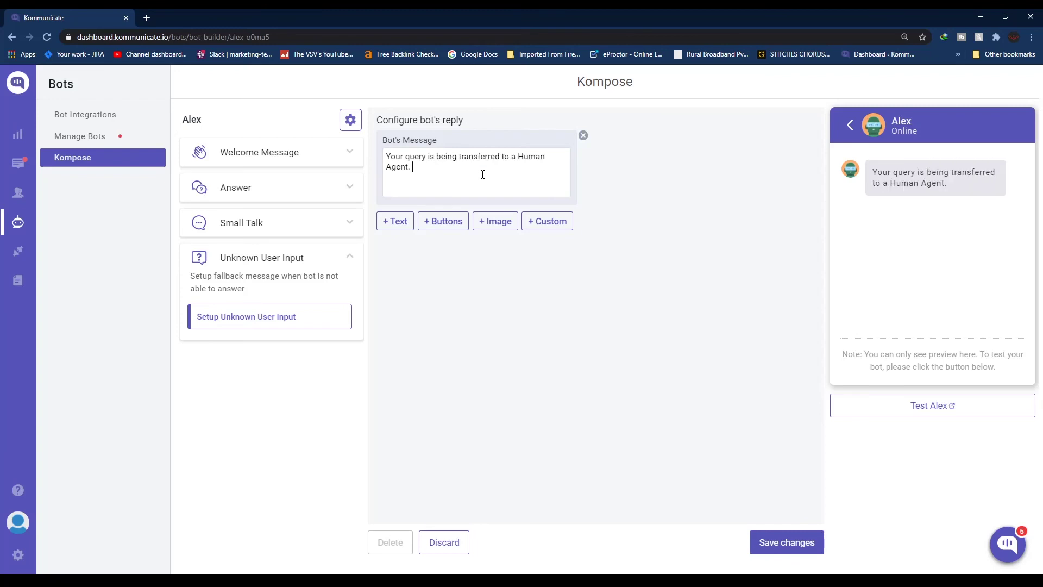
pyautogui.click(788, 543)
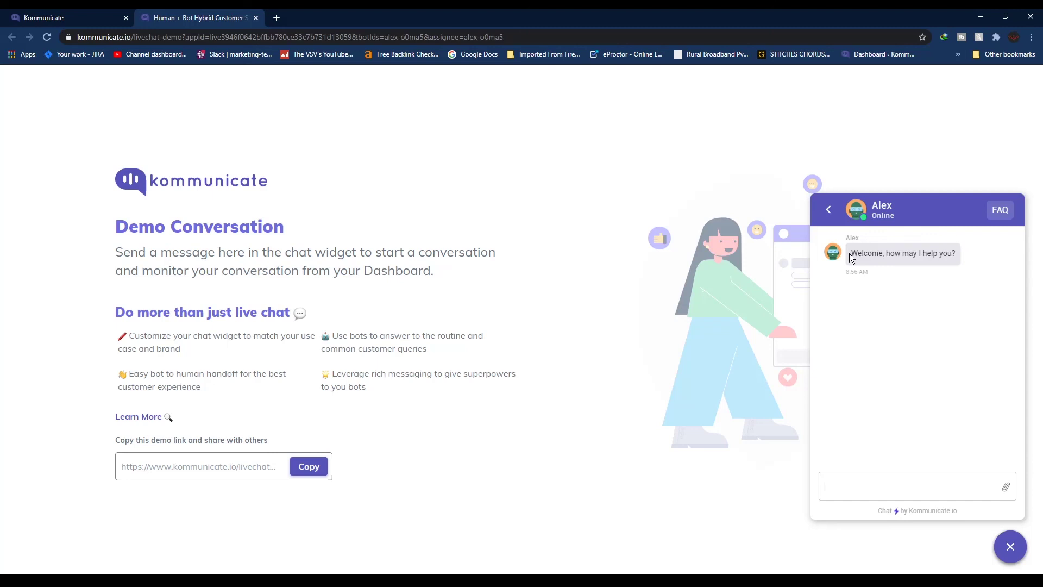
# Step: Send 'plan pricing' in the demo chat and compare Alex's 'Pricing here' reply with the Pricing intent
pyautogui.hotkey('ctrl', 'shift', 'Tab')
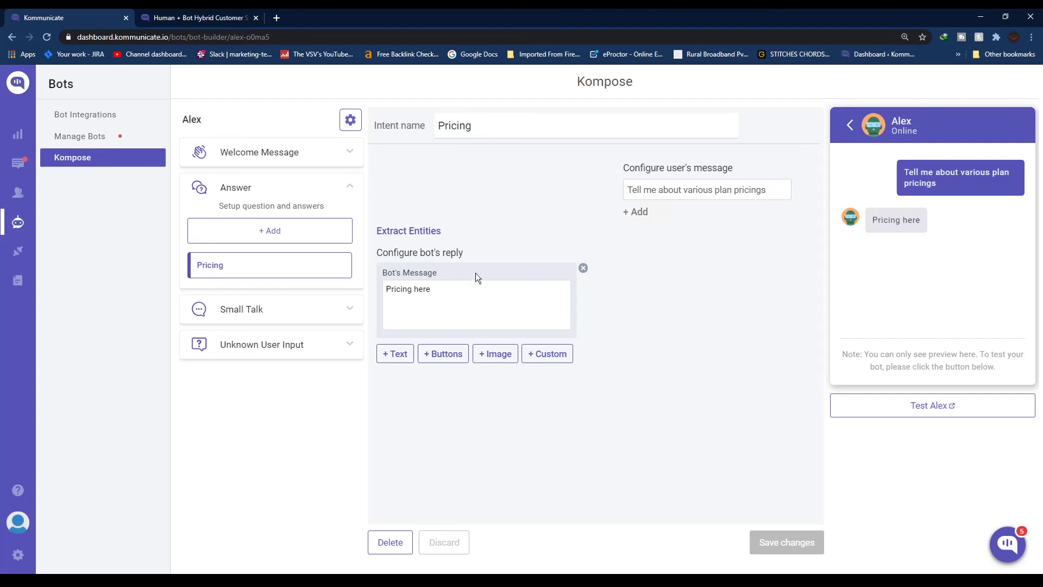
pyautogui.hotkey('ctrl', 'Tab')
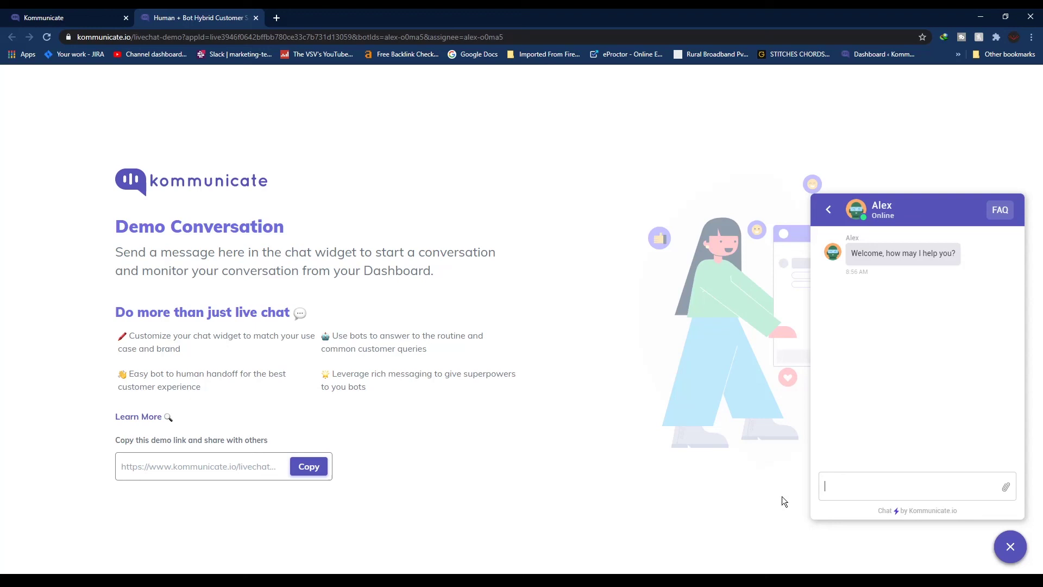
pyautogui.write('plan pricing')
pyautogui.press('Return')
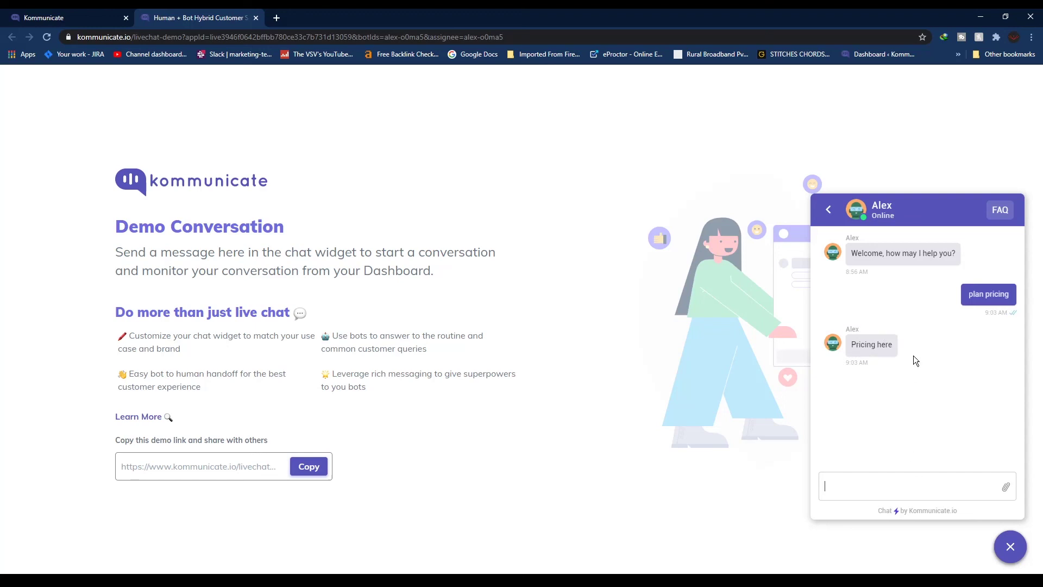
pyautogui.hotkey('ctrl', 'shift', 'Tab')
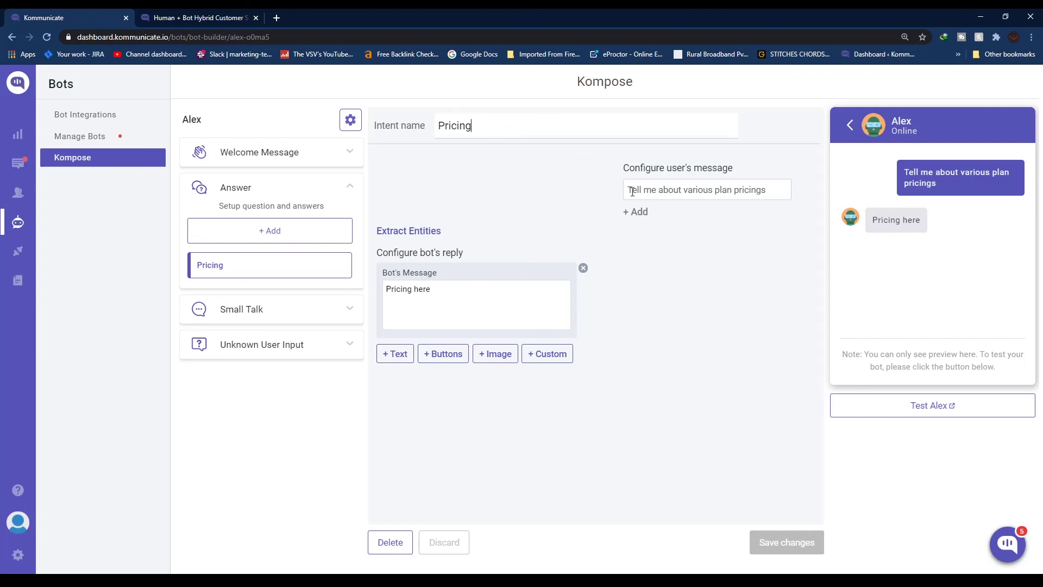
pyautogui.hotkey('ctrl', 'Tab')
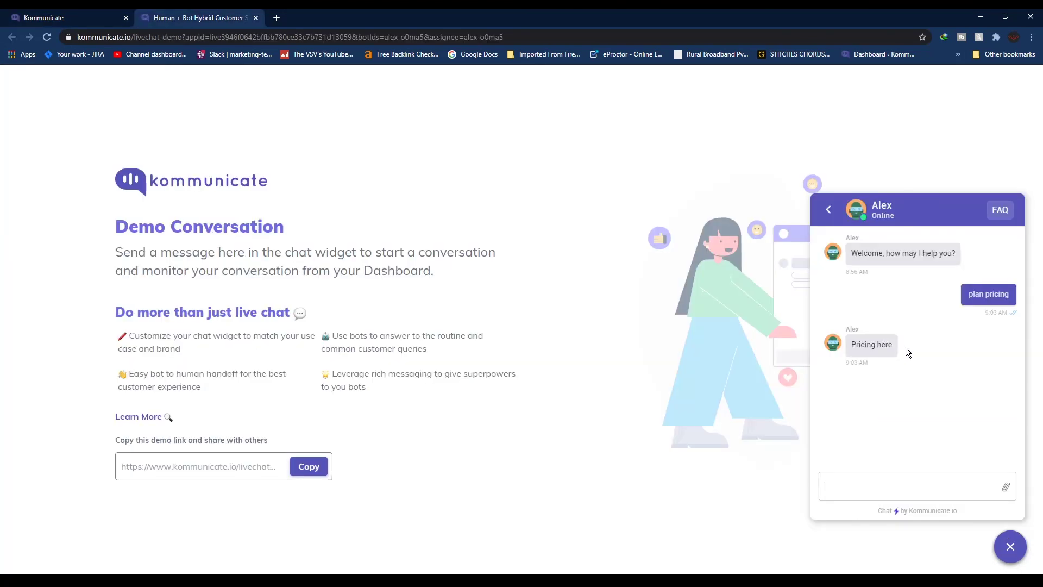